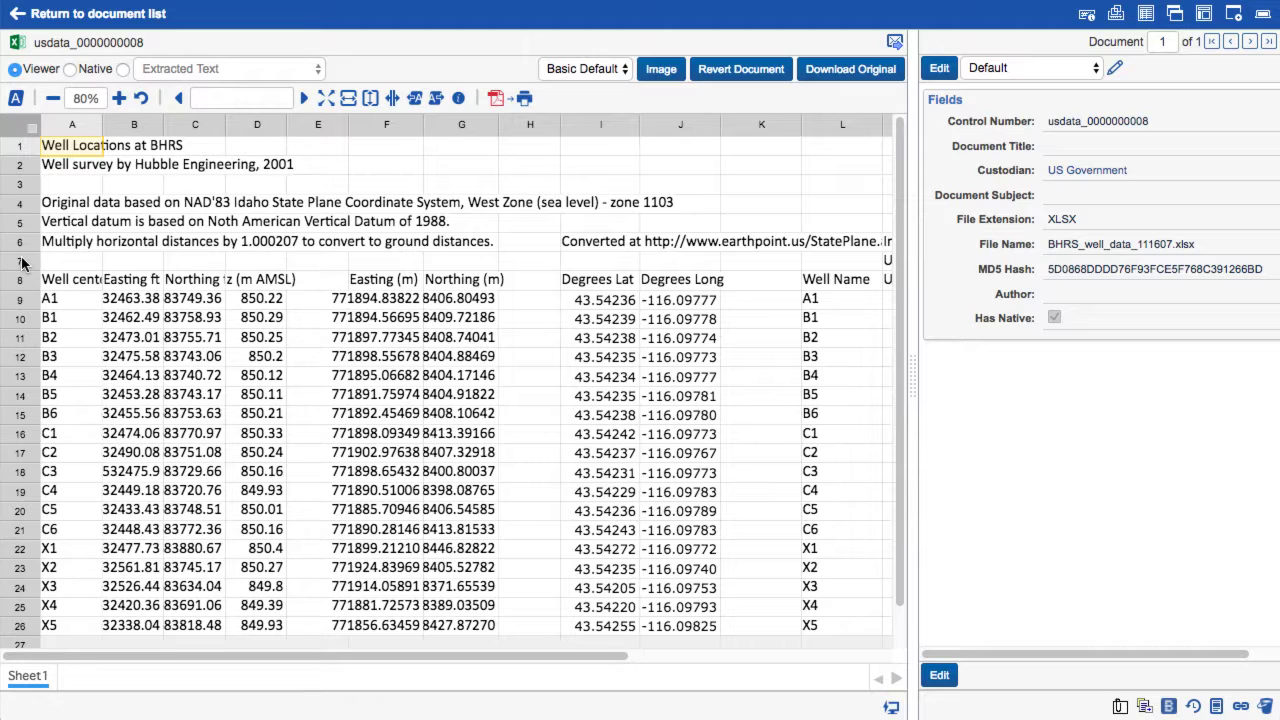
- Apply a black Blackout redaction to rows 7–26 of the BHRS well survey sheet
left_click_drag(22, 262, 35, 618)
right_click(110, 330)
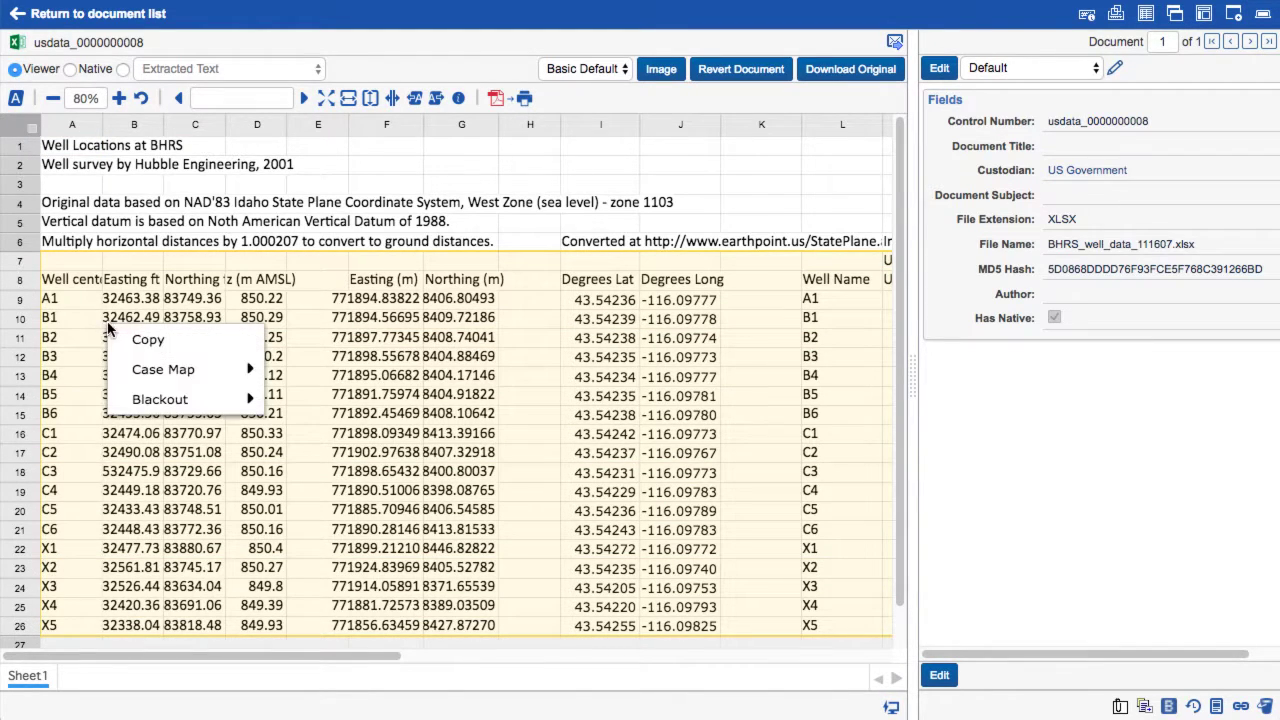
mouse_move(181, 400)
mouse_move(318, 400)
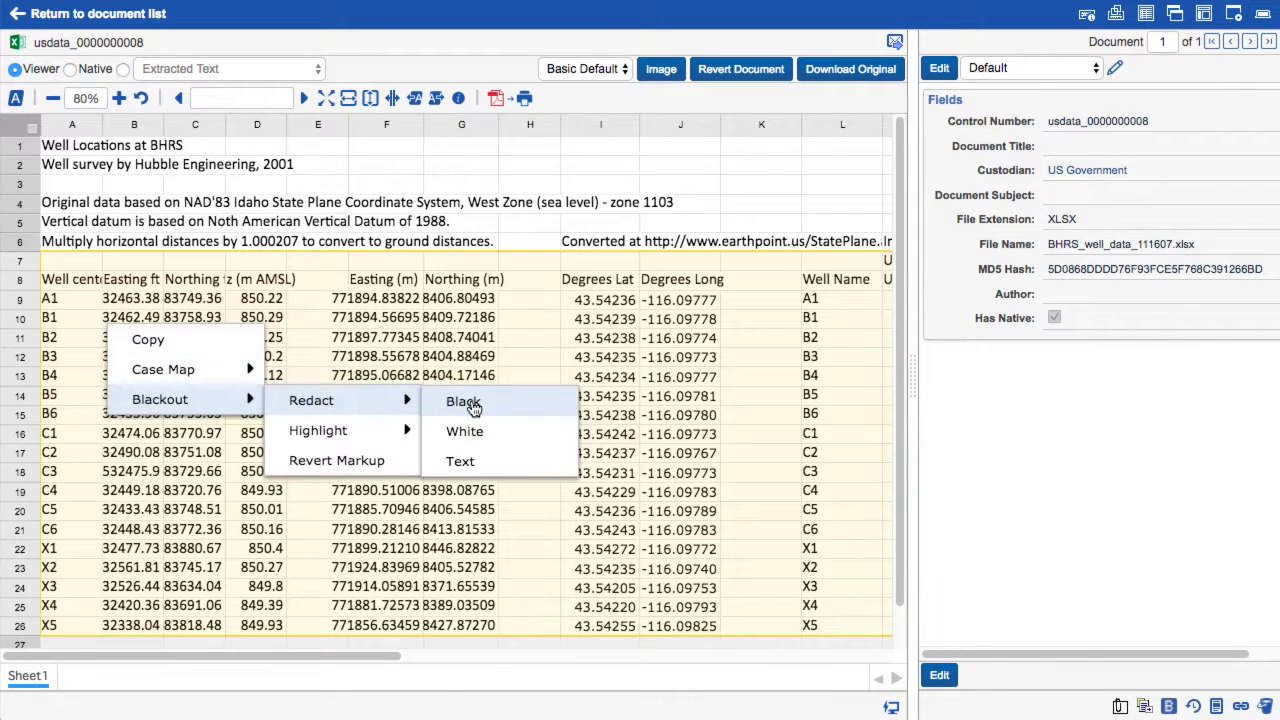
left_click(465, 403)
left_click_drag(470, 655, 197, 657)
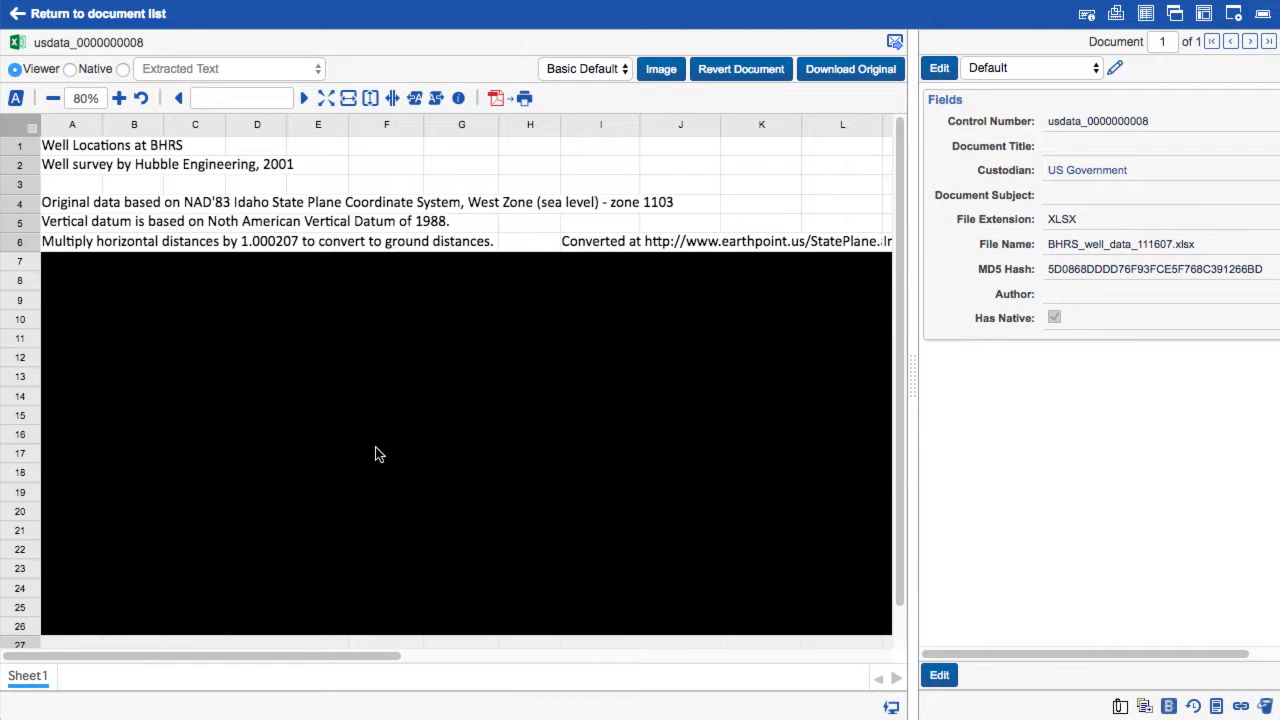
left_click(122, 70)
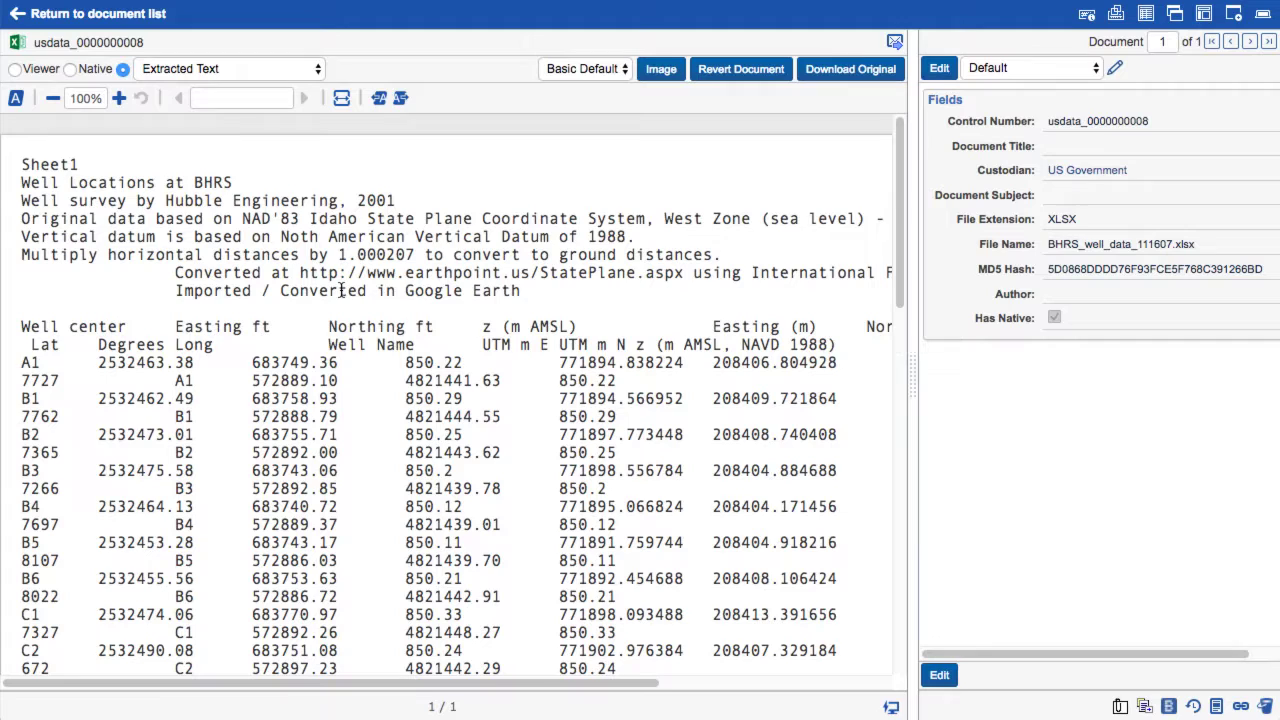
left_click(28, 70)
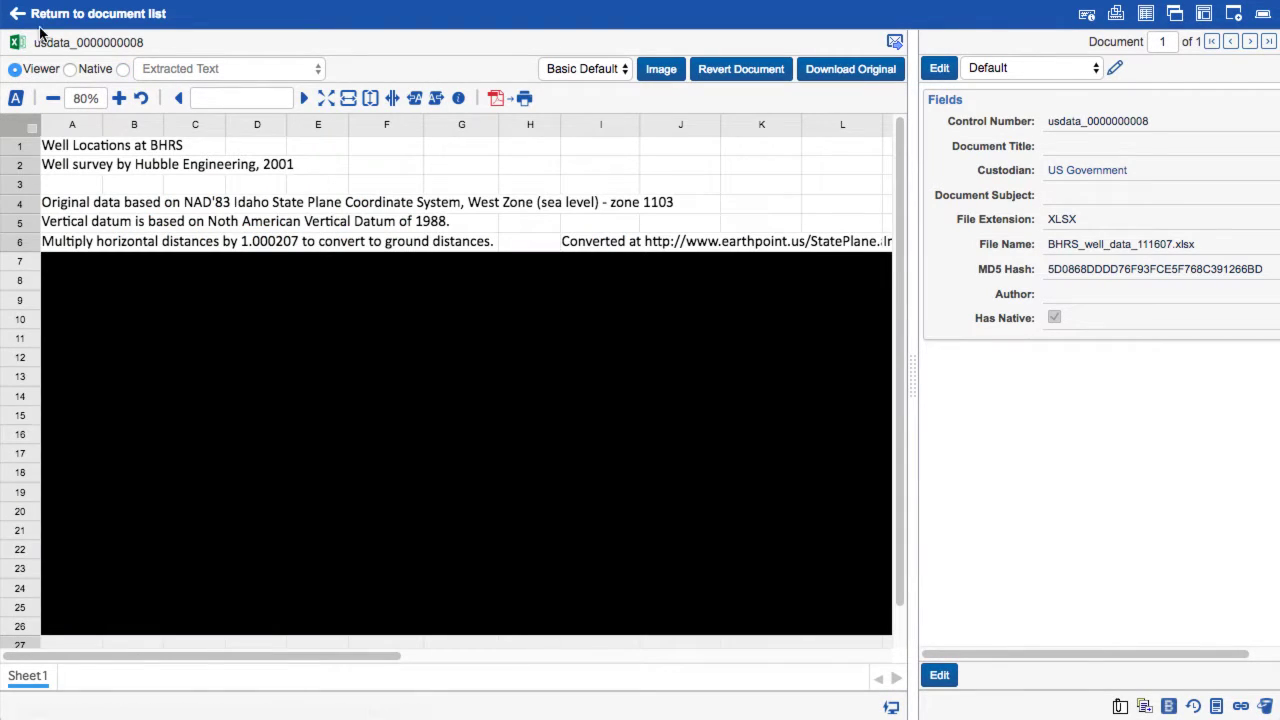
left_click(60, 15)
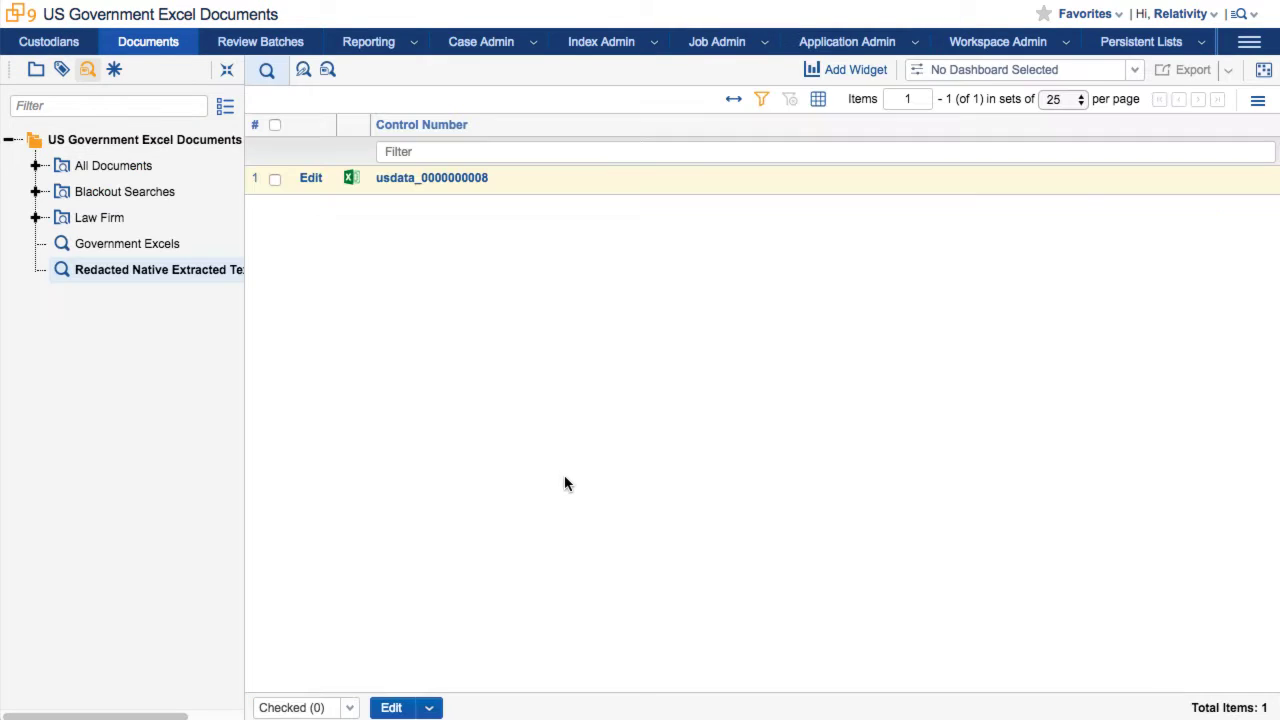
left_click(275, 181)
left_click(432, 708)
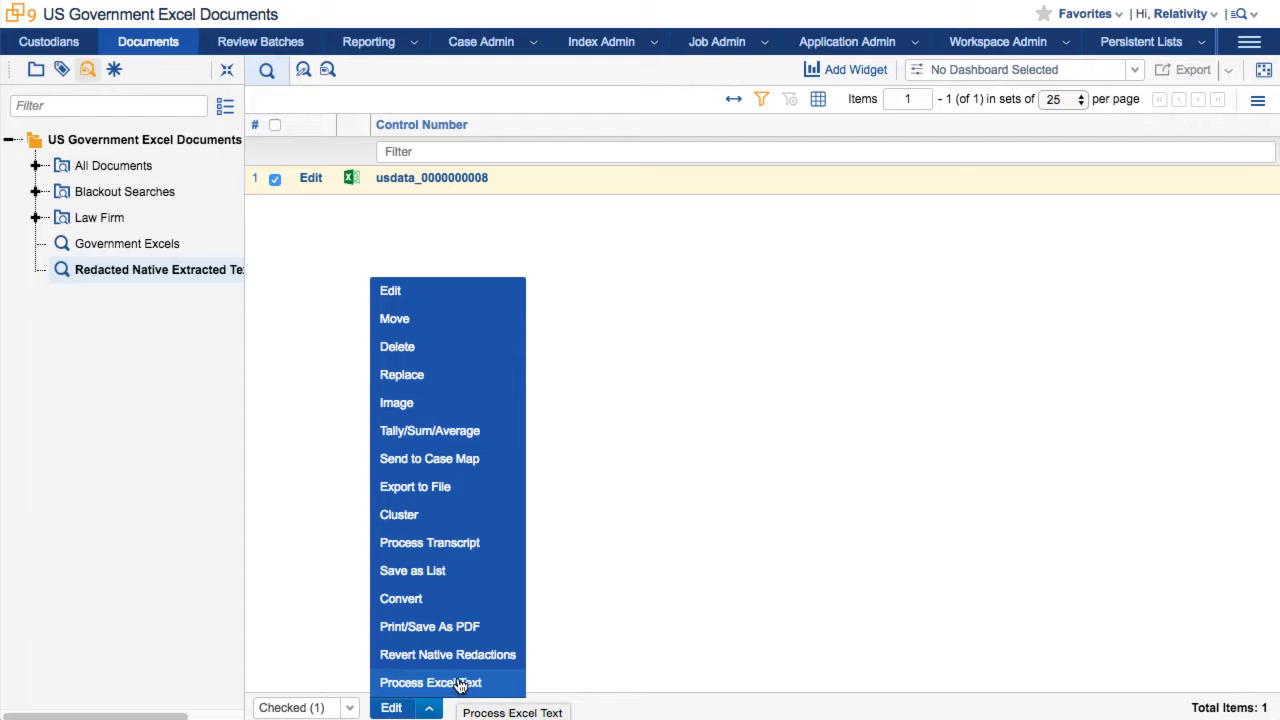
left_click(459, 684)
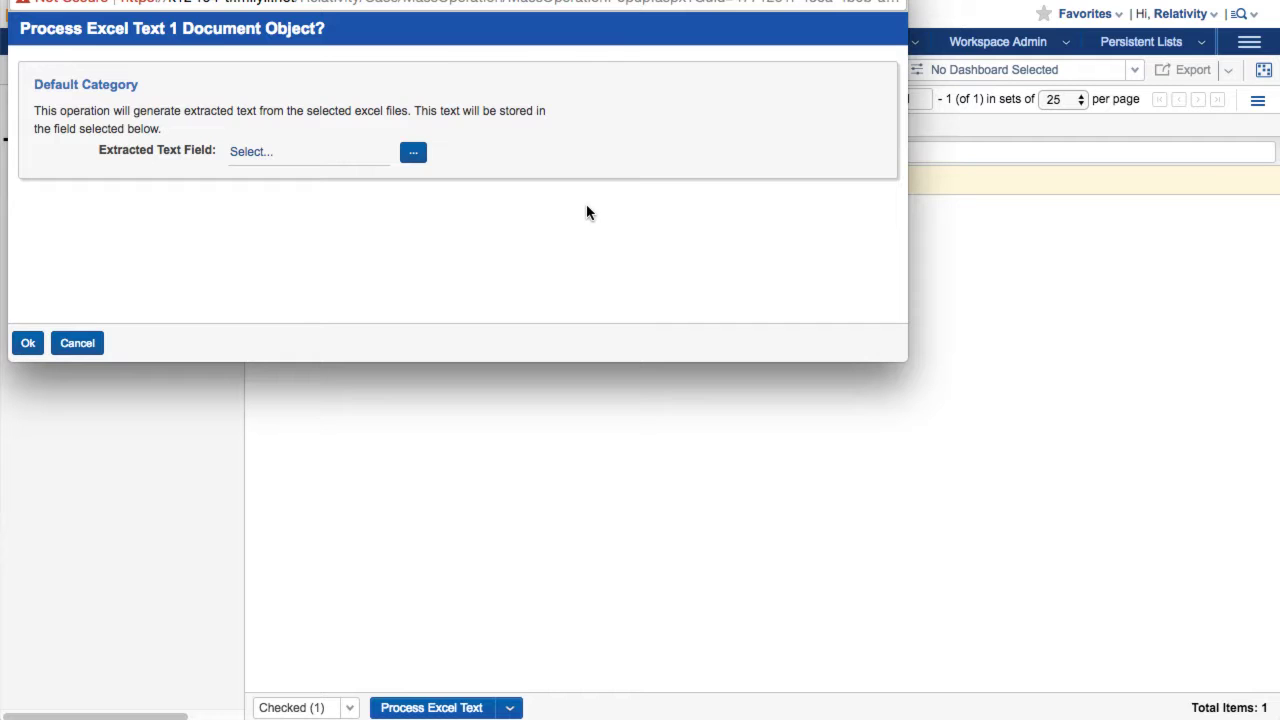
left_click(410, 156)
type("Redacted")
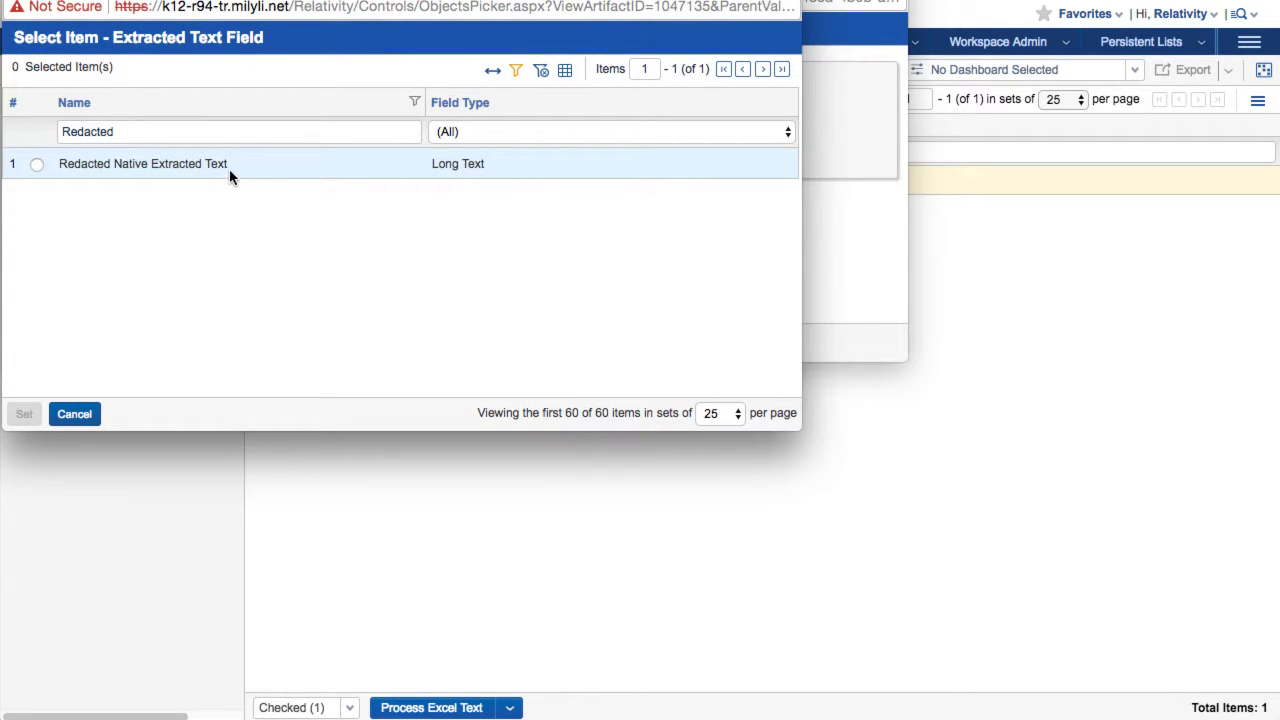
left_click(37, 164)
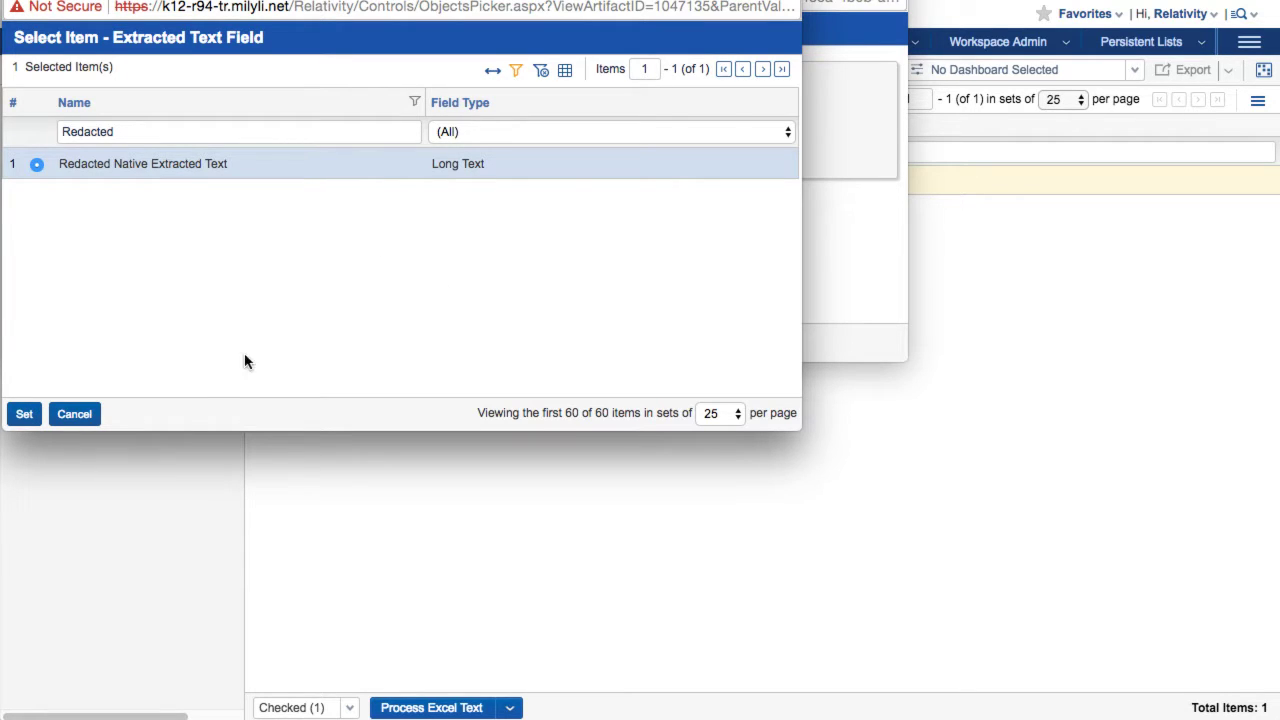
left_click(25, 415)
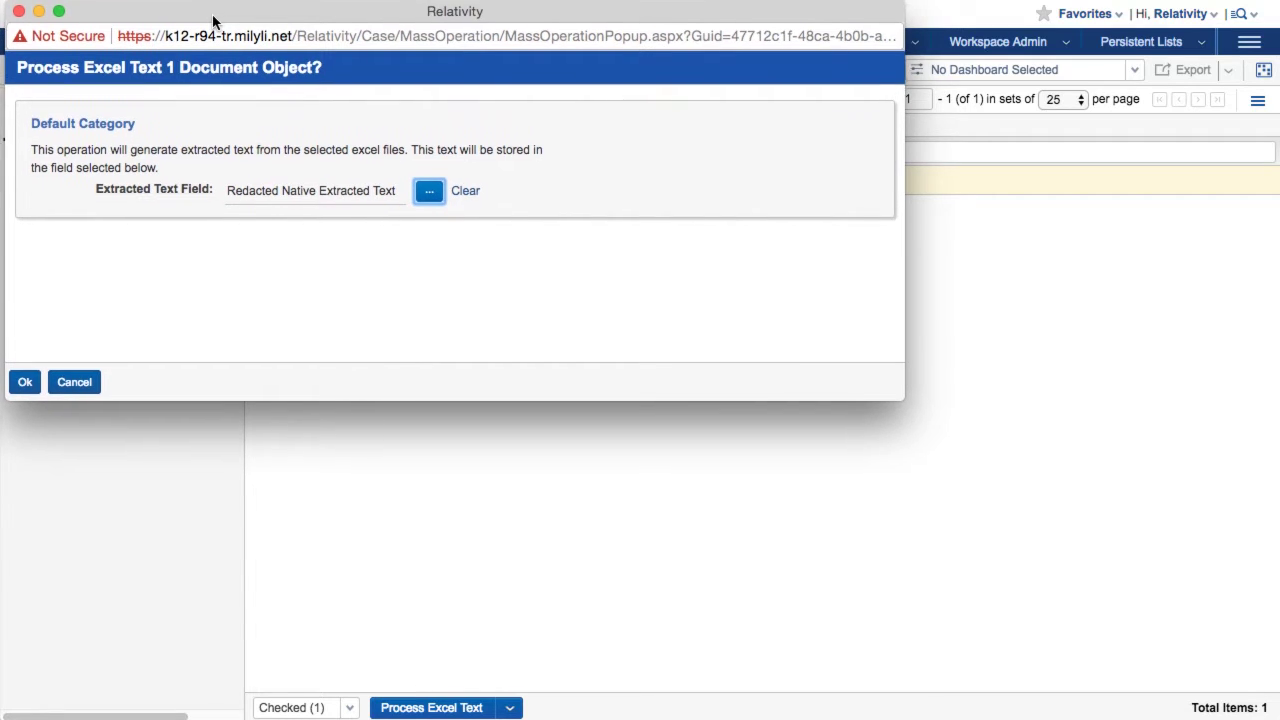
left_click(29, 390)
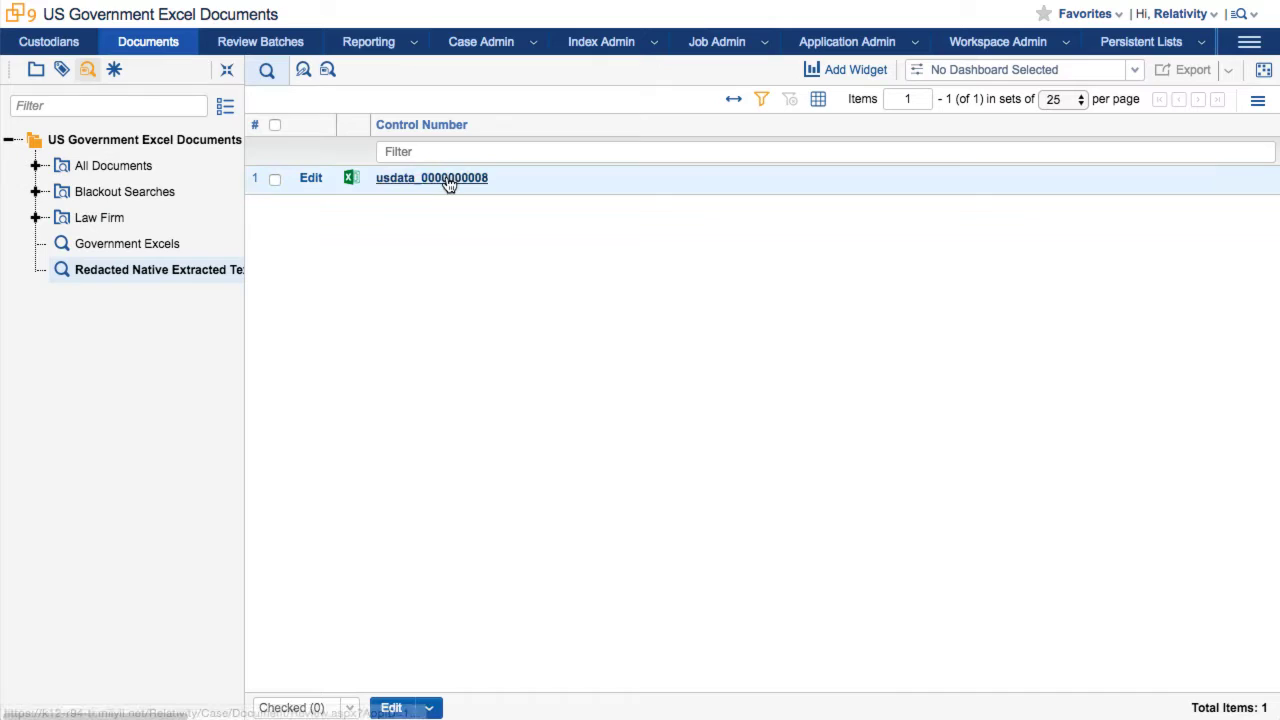
left_click(445, 180)
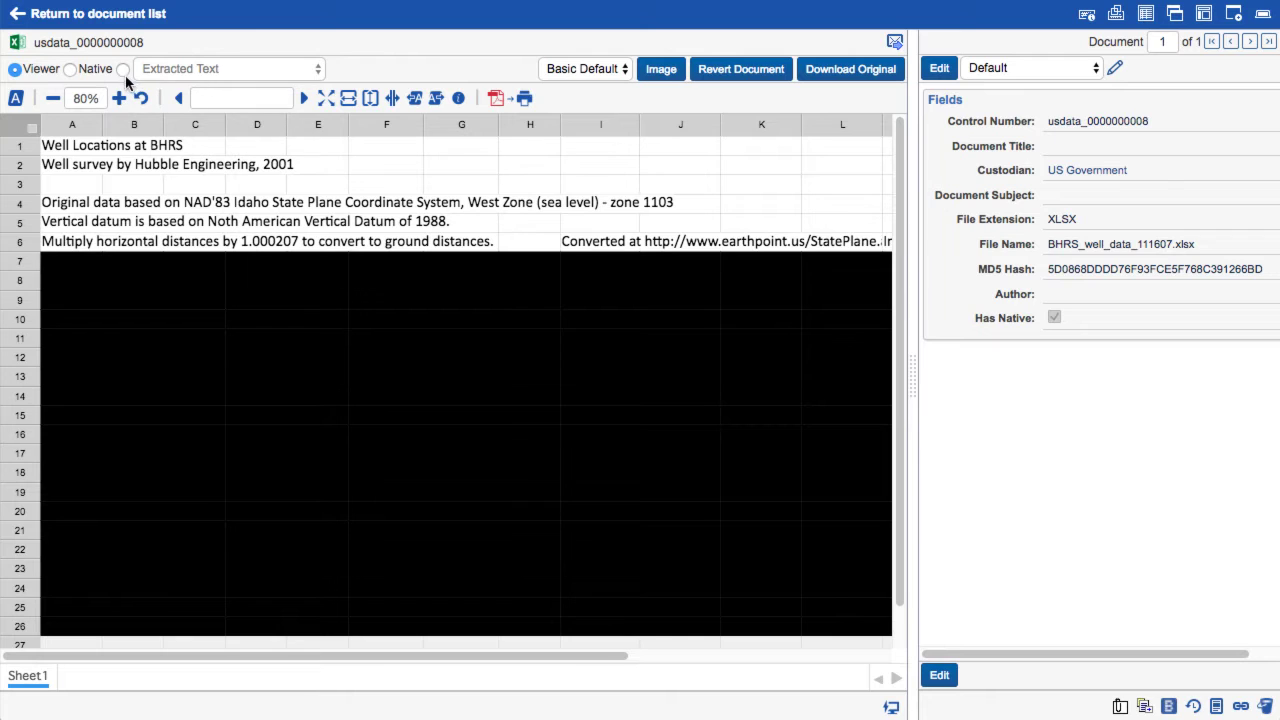
left_click(122, 69)
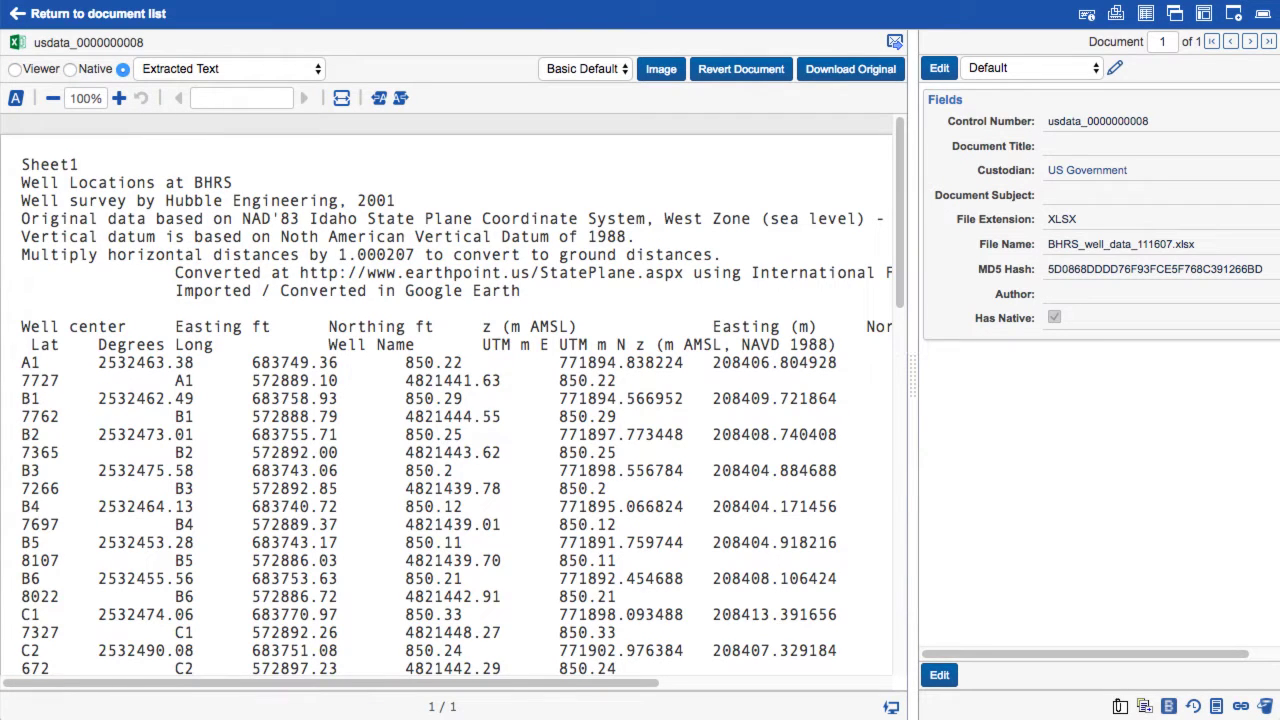
left_click(290, 68)
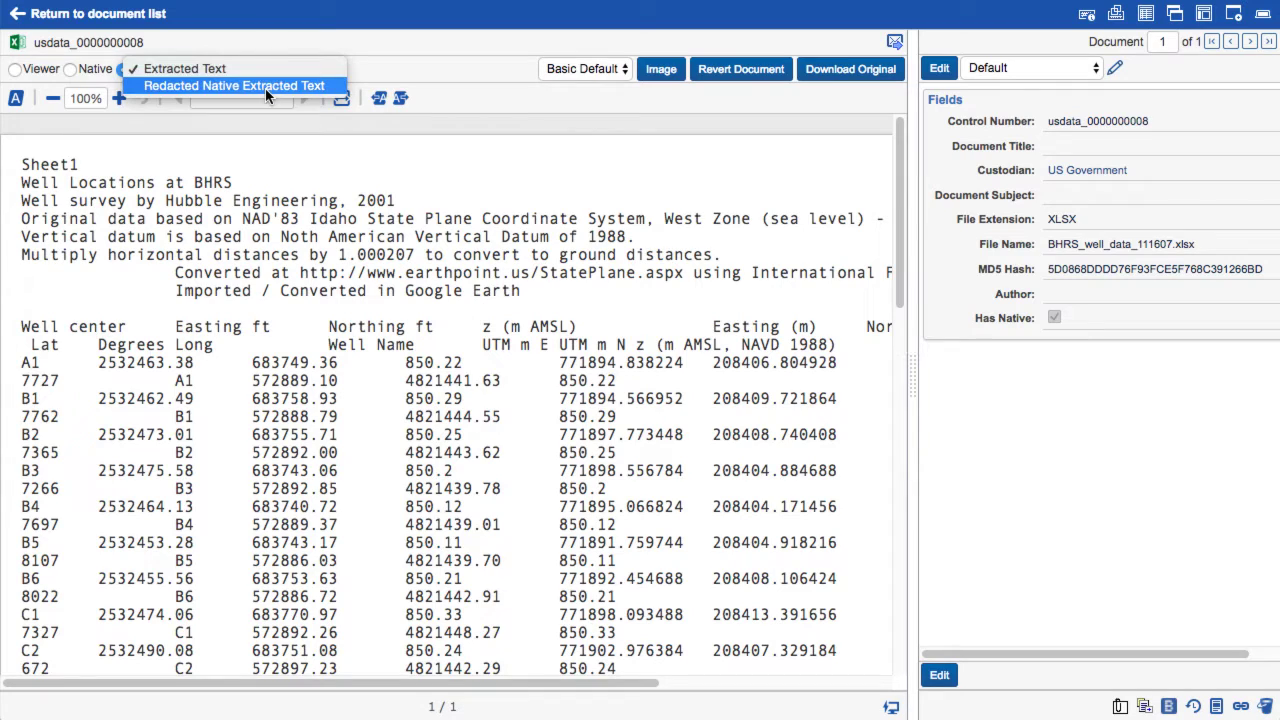
left_click(265, 88)
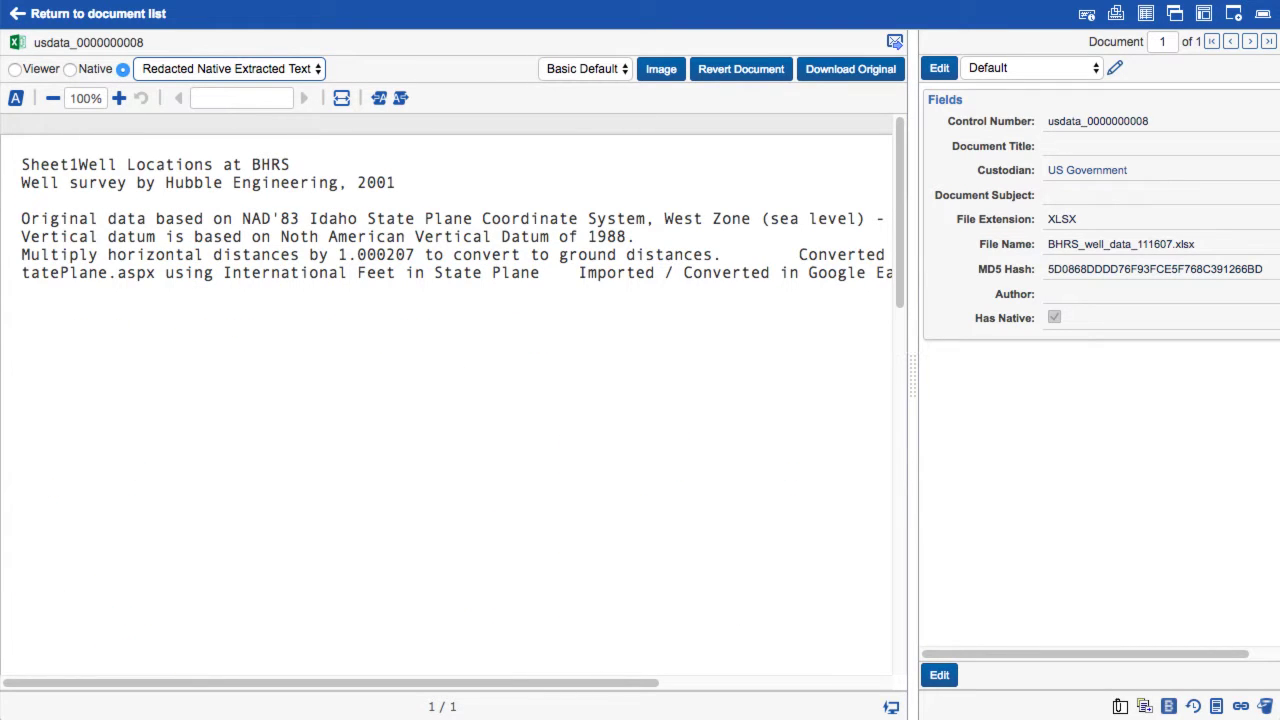